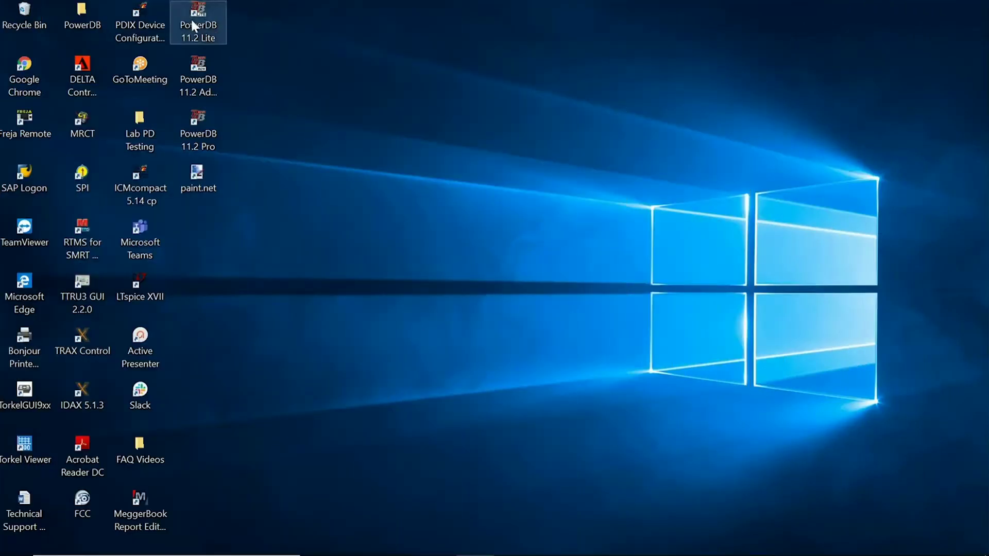
Launch PowerDB 11.2 Lite and open the DELTA 4000 PF TWO-WINDING TRANSFORMERS - 93500 form.
{"action": "double_click", "coordinate": [191, 21]}
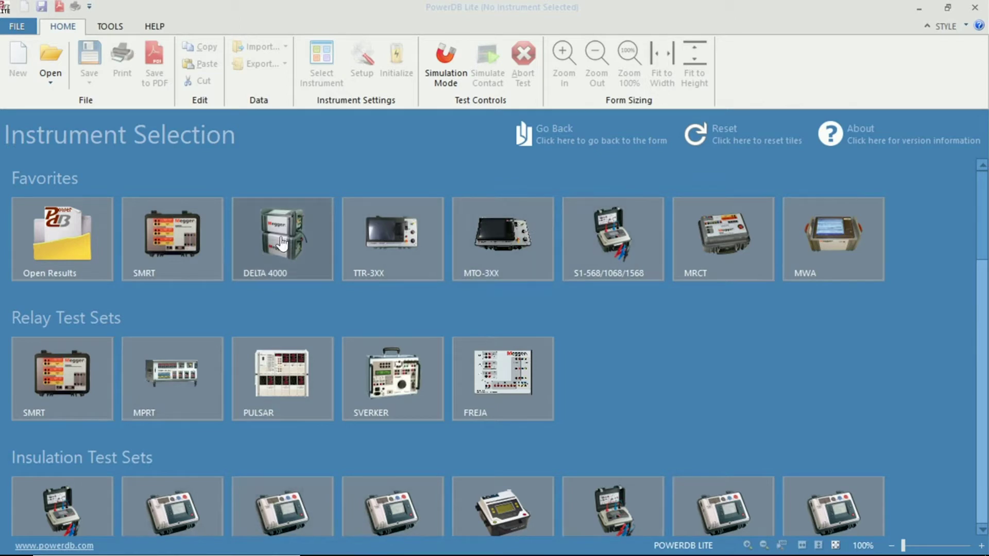
{"action": "left_click", "coordinate": [268, 251]}
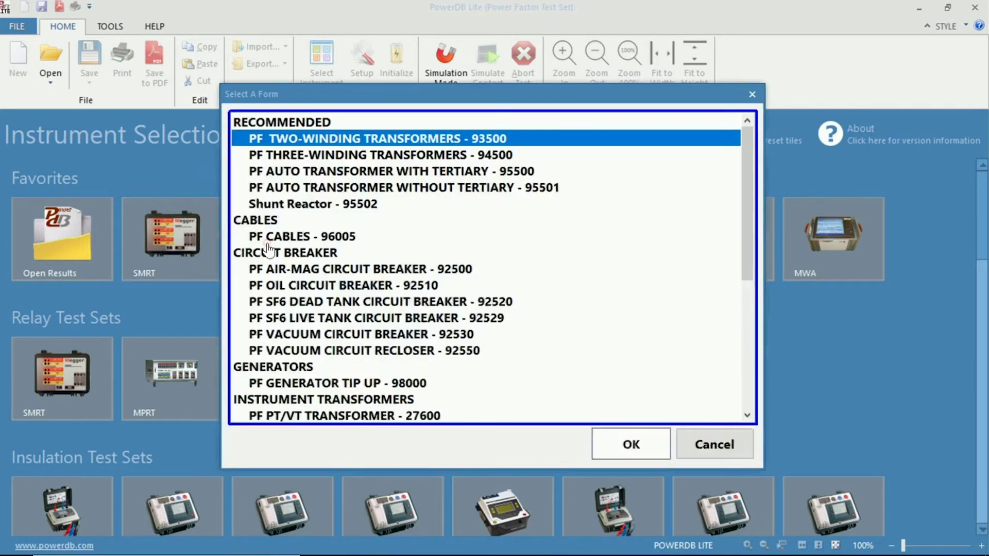
{"action": "left_click", "coordinate": [624, 445]}
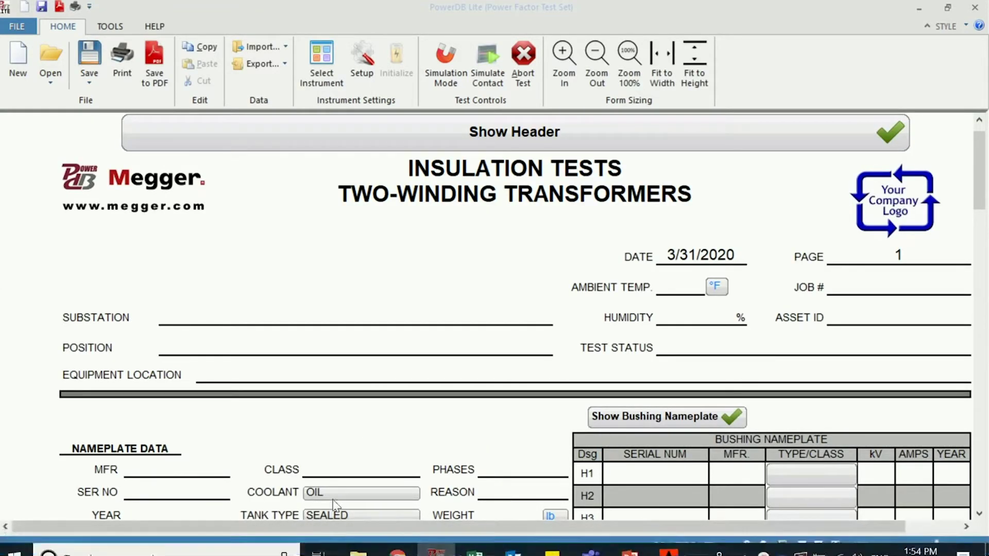
{"action": "scroll", "coordinate": [348, 509], "scroll_direction": "right", "scroll_amount": 2}
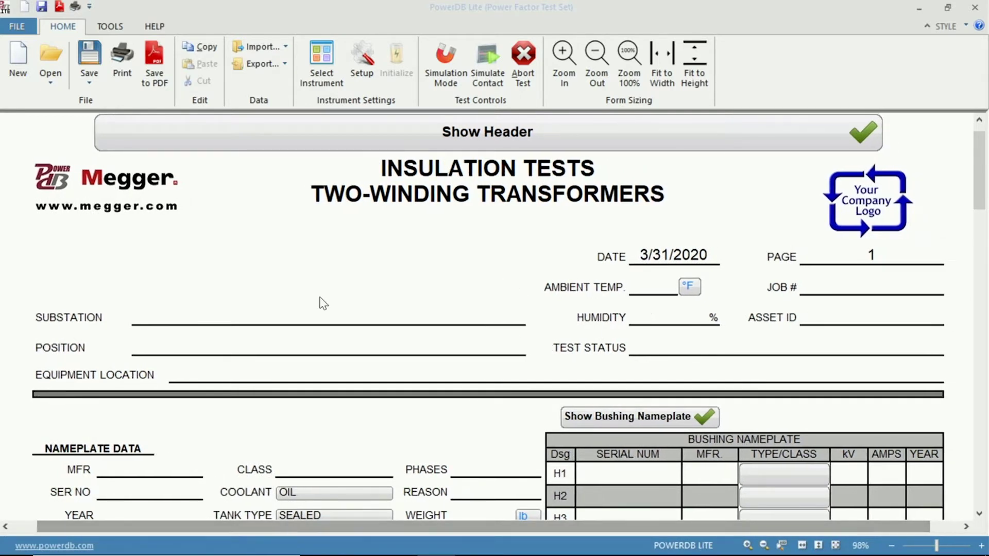
{"action": "scroll", "coordinate": [431, 291], "scroll_direction": "down", "scroll_amount": 3}
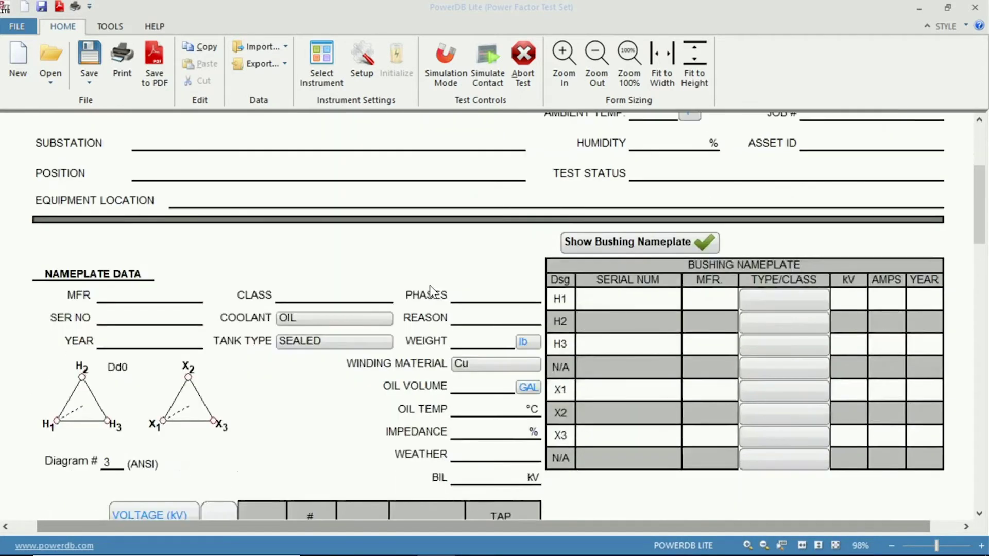
{"action": "scroll", "coordinate": [431, 288], "scroll_direction": "down", "scroll_amount": 1}
{"action": "scroll", "coordinate": [523, 374], "scroll_direction": "down", "scroll_amount": 1}
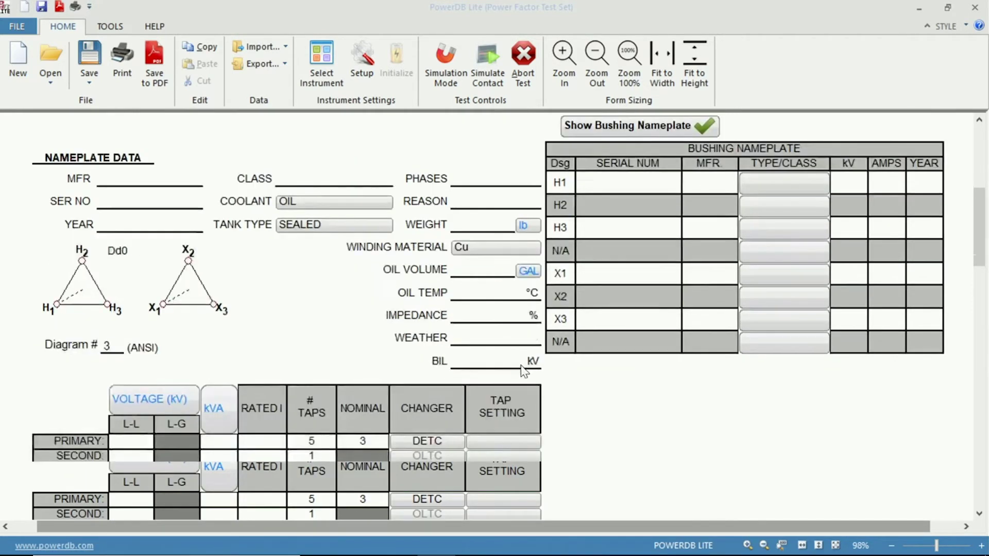
{"action": "scroll", "coordinate": [524, 369], "scroll_direction": "down", "scroll_amount": 8}
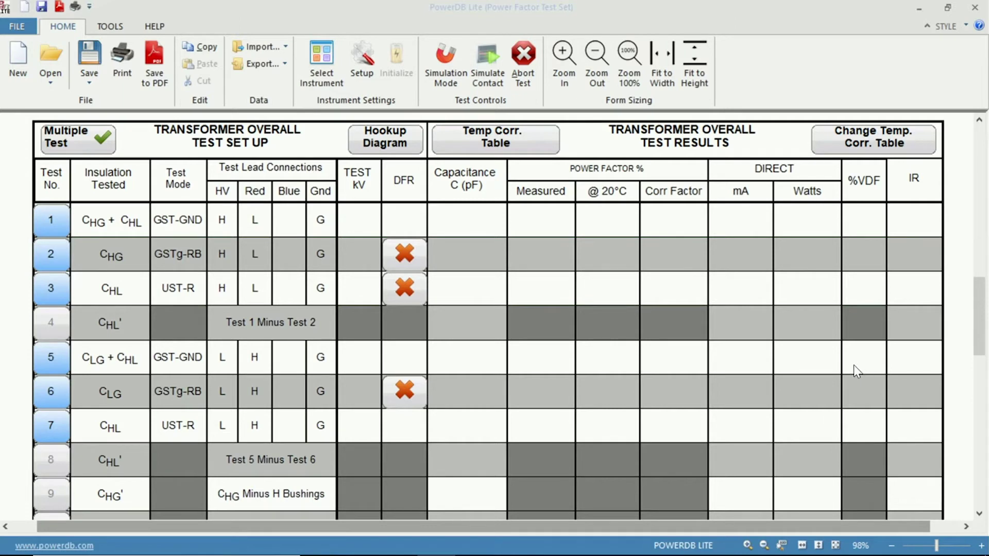
{"action": "scroll", "coordinate": [855, 372], "scroll_direction": "up", "scroll_amount": 3}
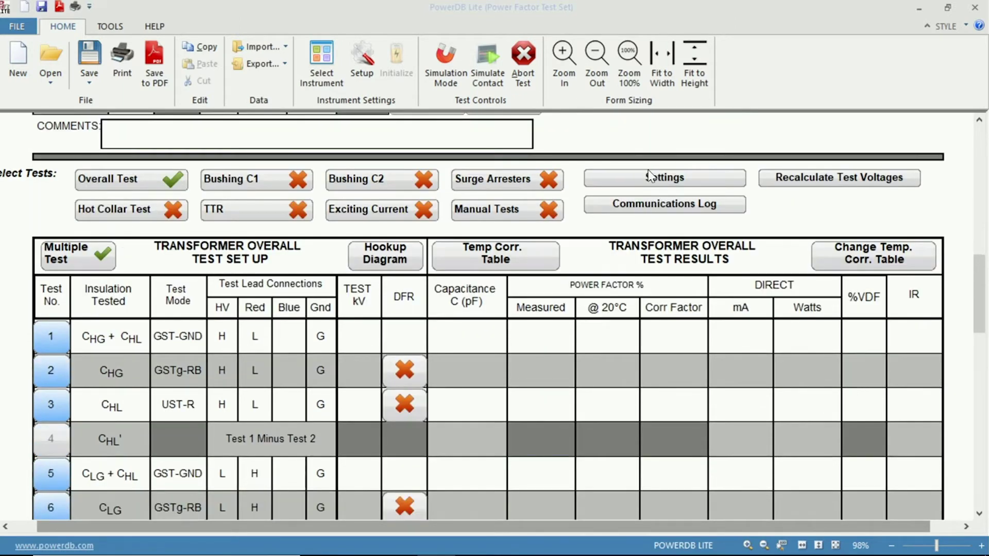
{"action": "left_click", "coordinate": [656, 181]}
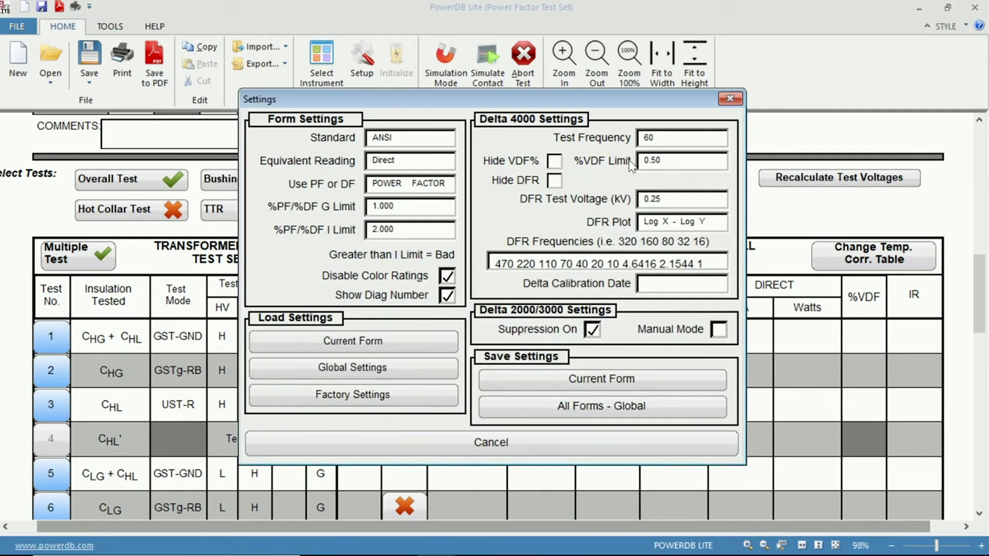
{"action": "left_click", "coordinate": [554, 164]}
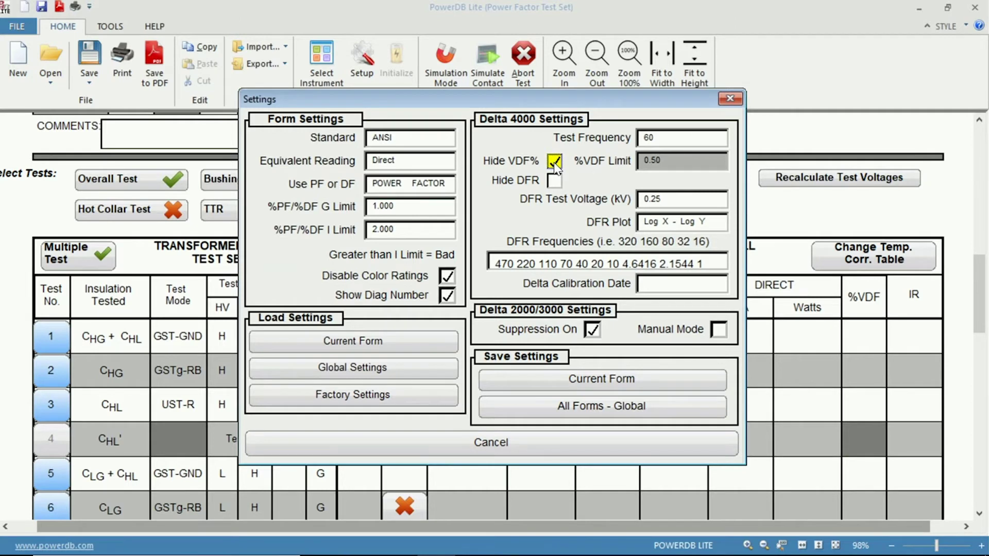
{"action": "left_click", "coordinate": [554, 164]}
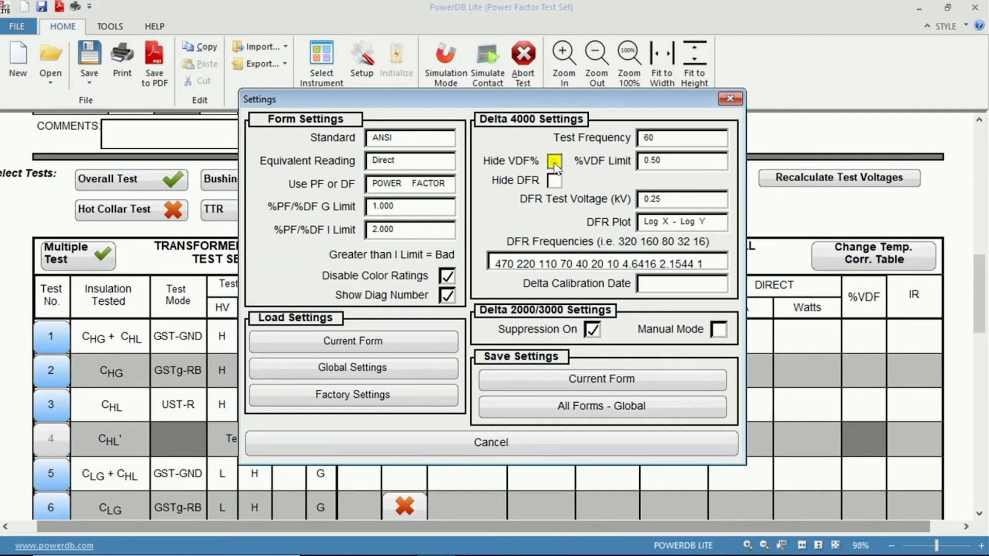
{"action": "left_click", "coordinate": [655, 162]}
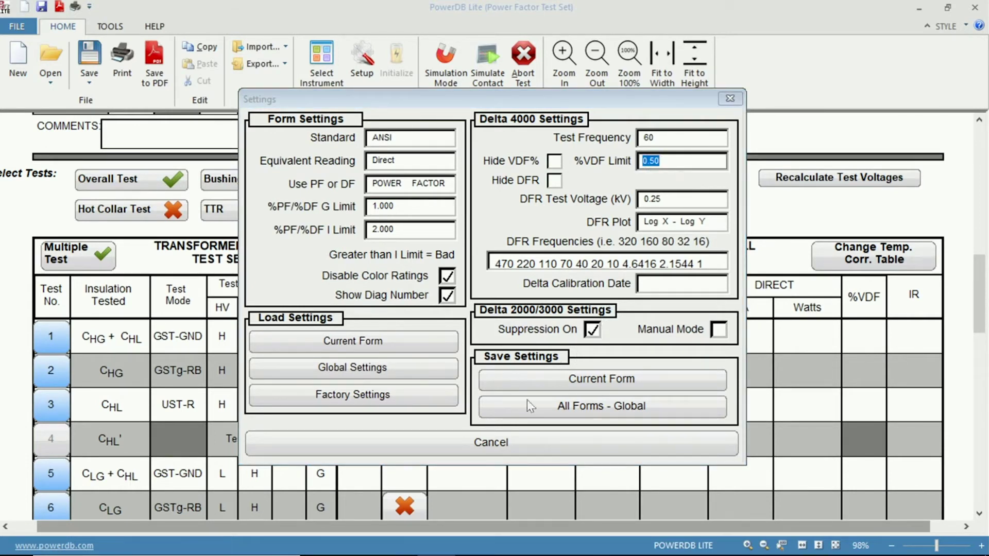
{"action": "left_click", "coordinate": [514, 441]}
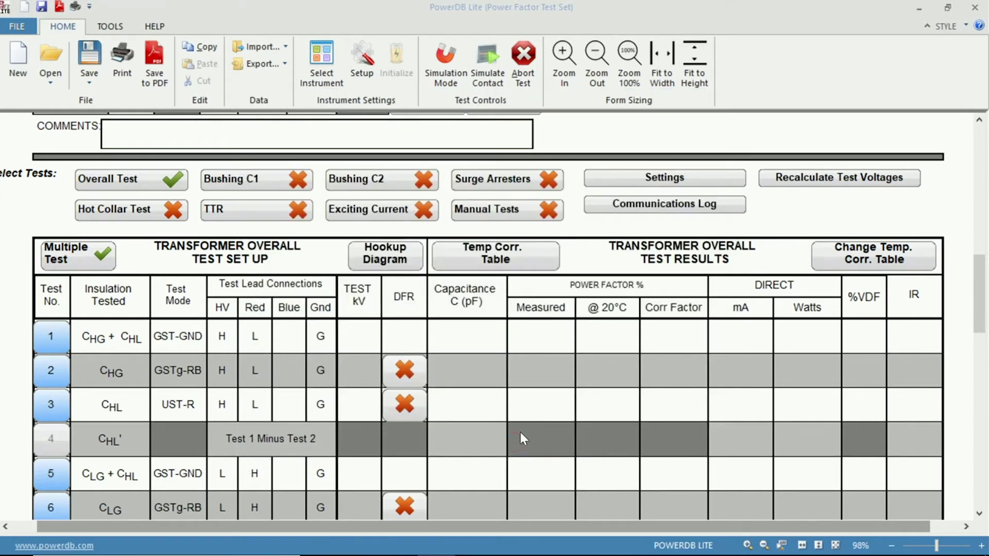
Enter 7.62 kV primary L-L, 0.480 kV secondary L-L and 30 primary kVA.
{"action": "scroll", "coordinate": [520, 438], "scroll_direction": "up", "scroll_amount": 3}
{"action": "left_click", "coordinate": [131, 211]}
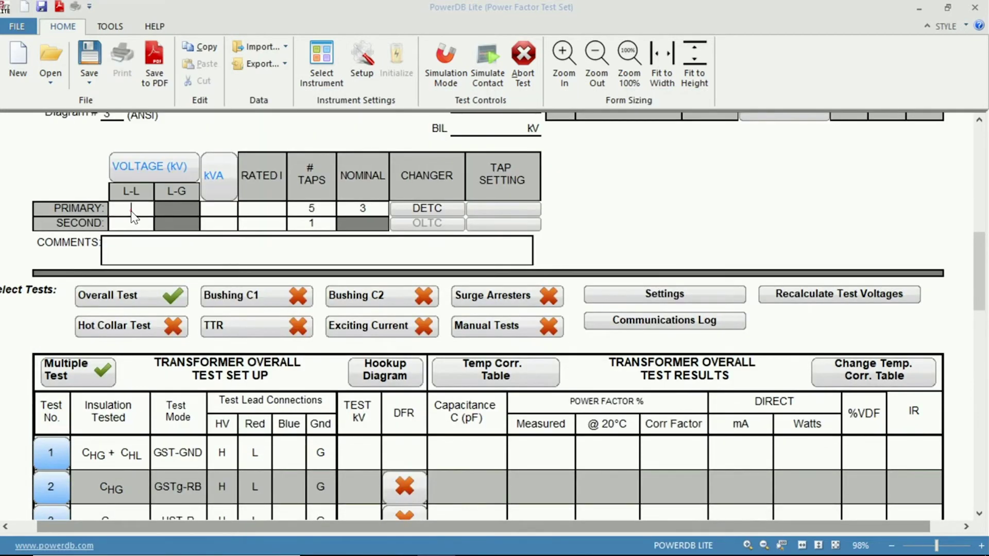
{"action": "type", "text": "7.62"}
{"action": "left_click", "coordinate": [131, 222]}
{"action": "type", "text": ".480"}
{"action": "left_click", "coordinate": [225, 208]}
{"action": "type", "text": "30"}
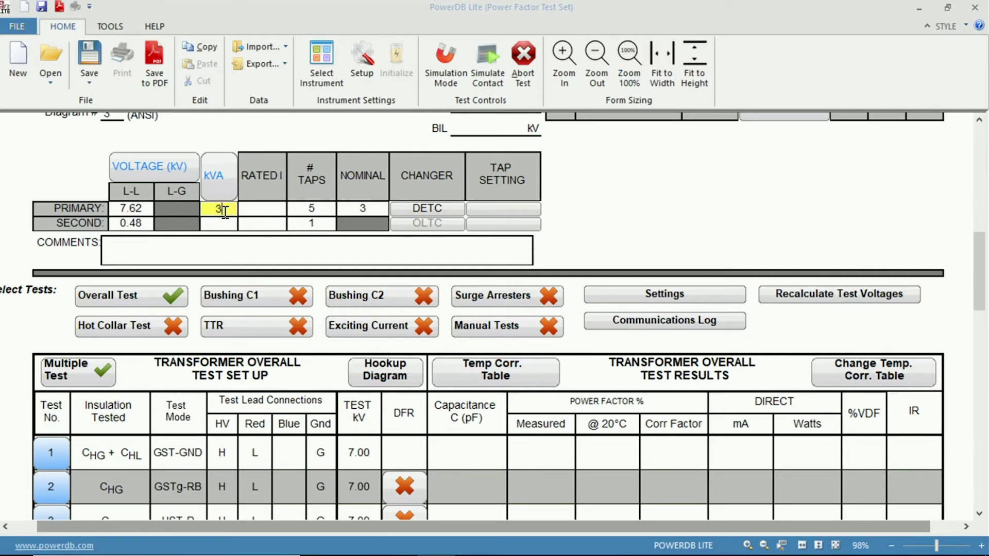
{"action": "left_click", "coordinate": [618, 221]}
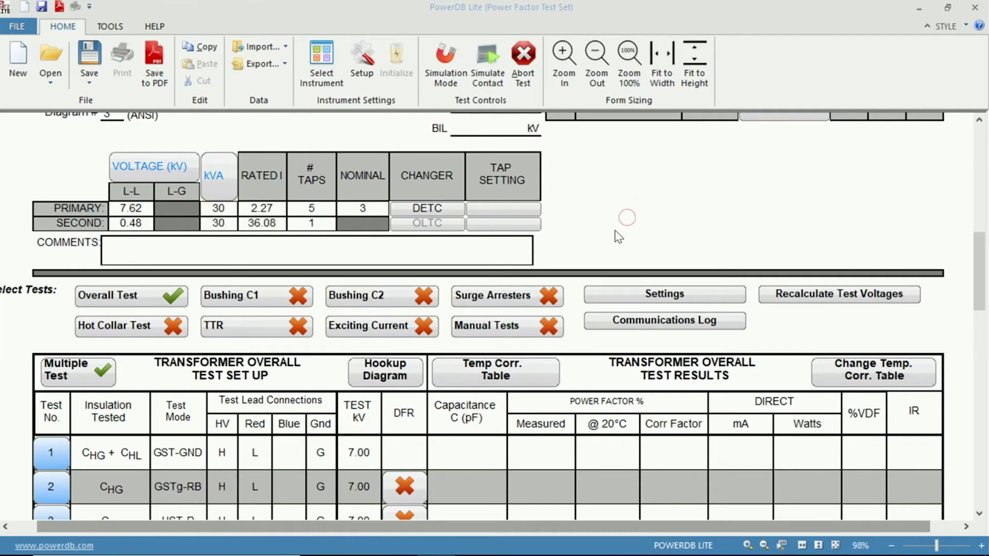
Turn on Simulation Mode for the overall test table.
{"action": "scroll", "coordinate": [621, 227], "scroll_direction": "down", "scroll_amount": 2}
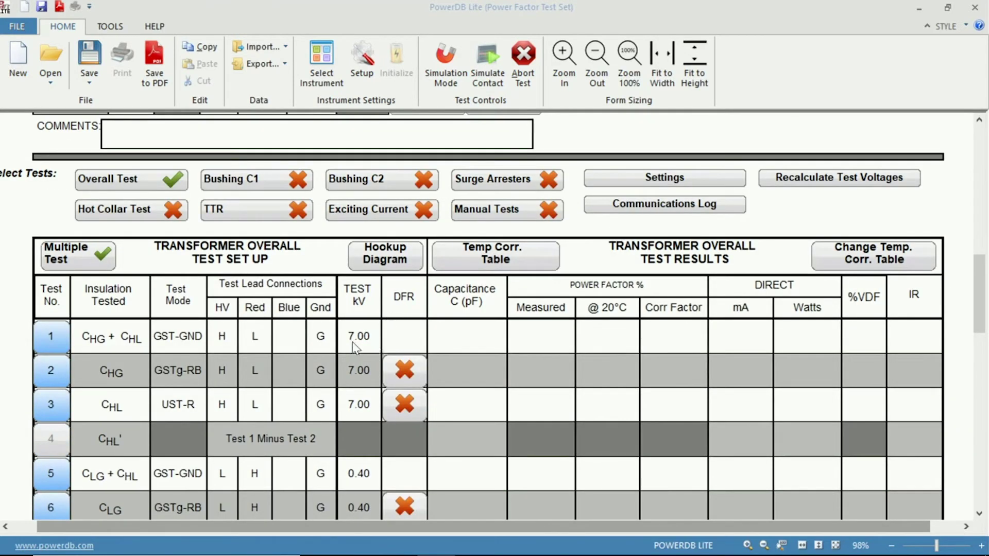
{"action": "scroll", "coordinate": [334, 319], "scroll_direction": "down", "scroll_amount": 1}
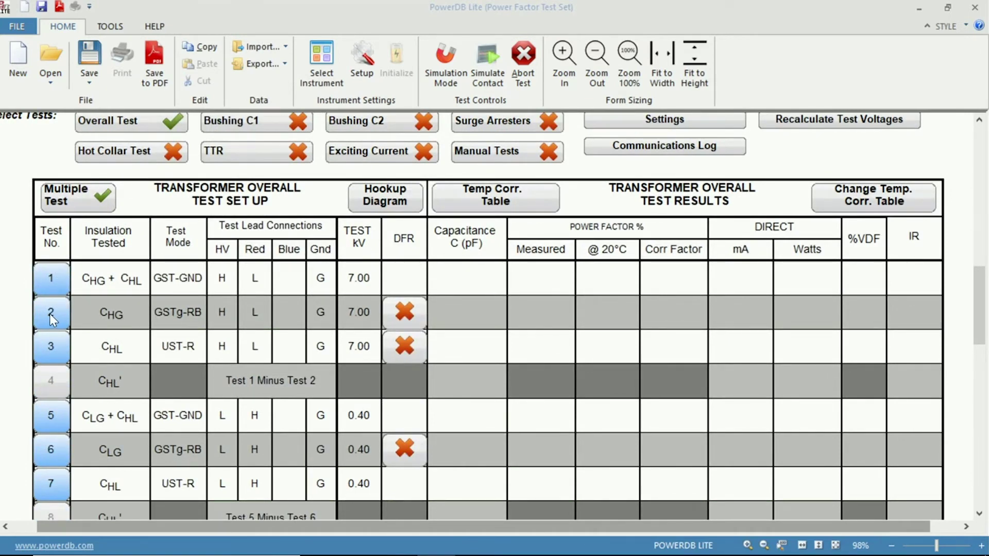
{"action": "left_click", "coordinate": [445, 64]}
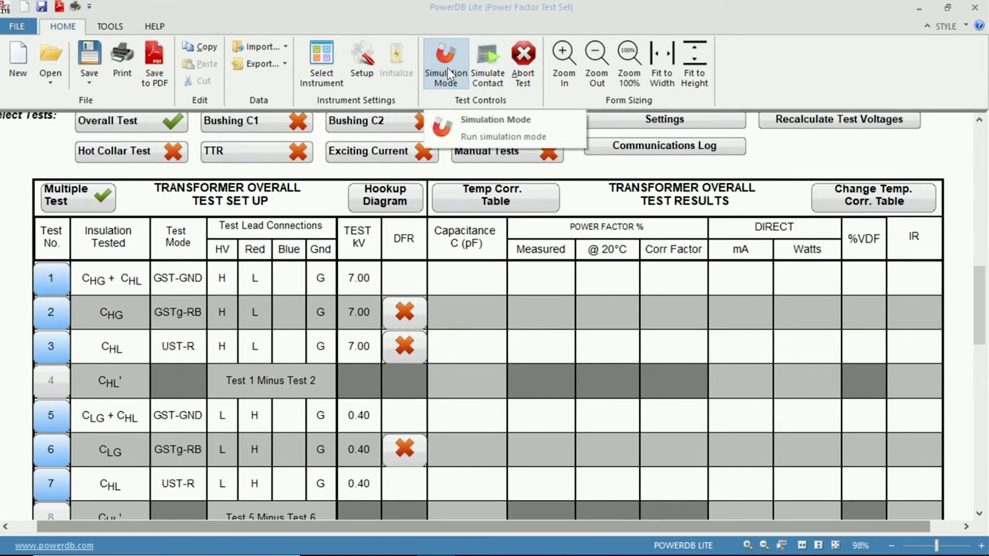
Run simulated DELTA 4000 measurements for tests 2 and 3, continuing without interlocks, and keep the results.
{"action": "left_click", "coordinate": [53, 316]}
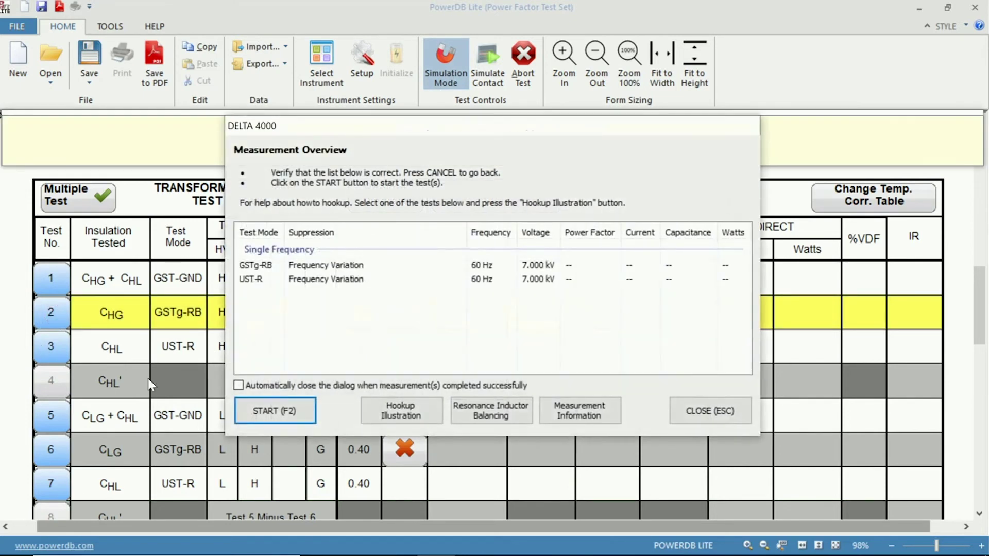
{"action": "left_click", "coordinate": [282, 408]}
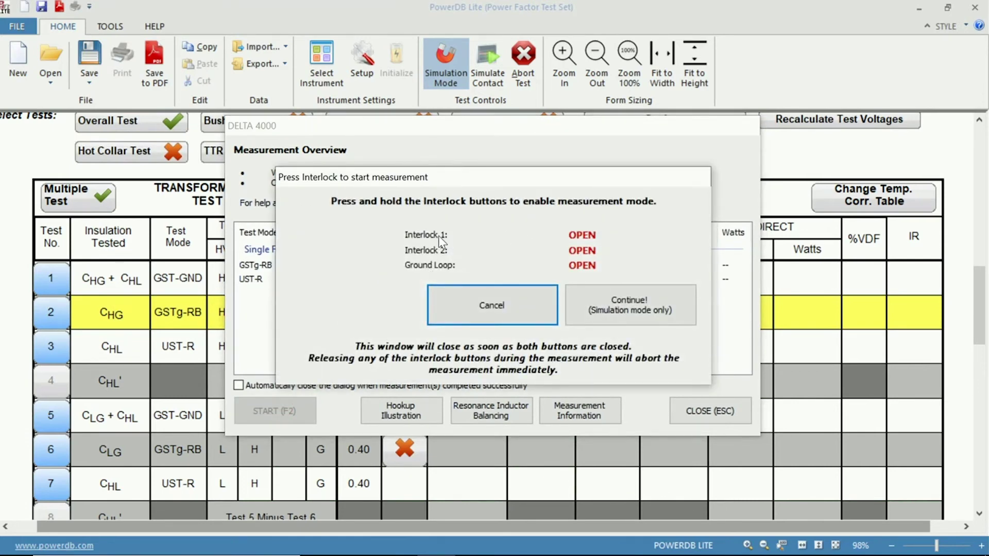
{"action": "left_click", "coordinate": [627, 310]}
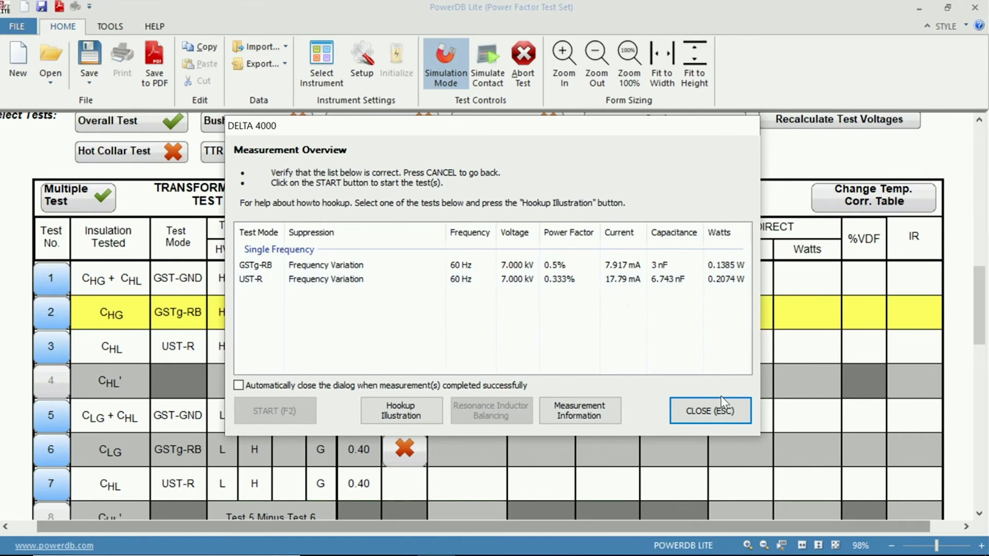
{"action": "left_click", "coordinate": [723, 415]}
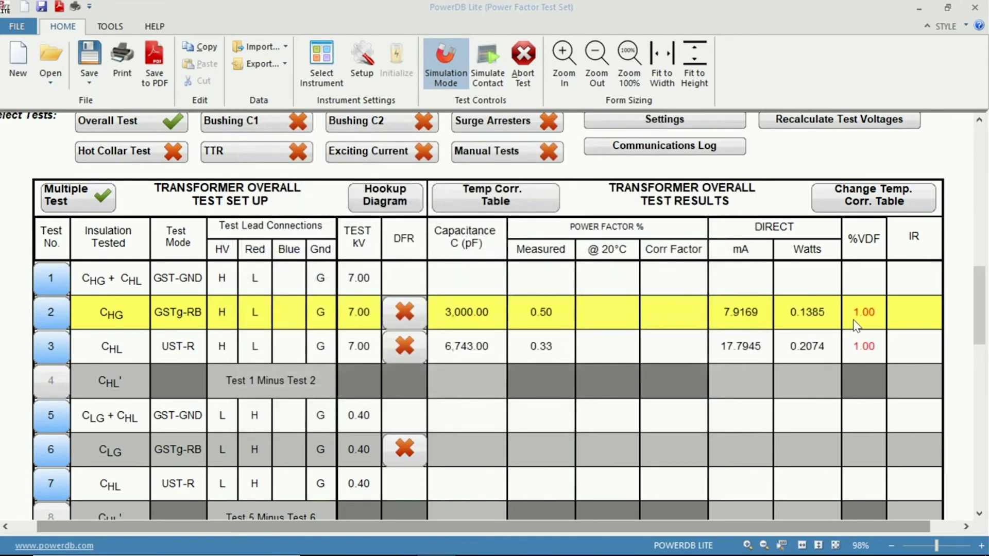
Cancel the save, then enable Manual Tests to add the Multiple Quick Tests table.
{"action": "left_click", "coordinate": [675, 416]}
{"action": "left_click", "coordinate": [518, 155]}
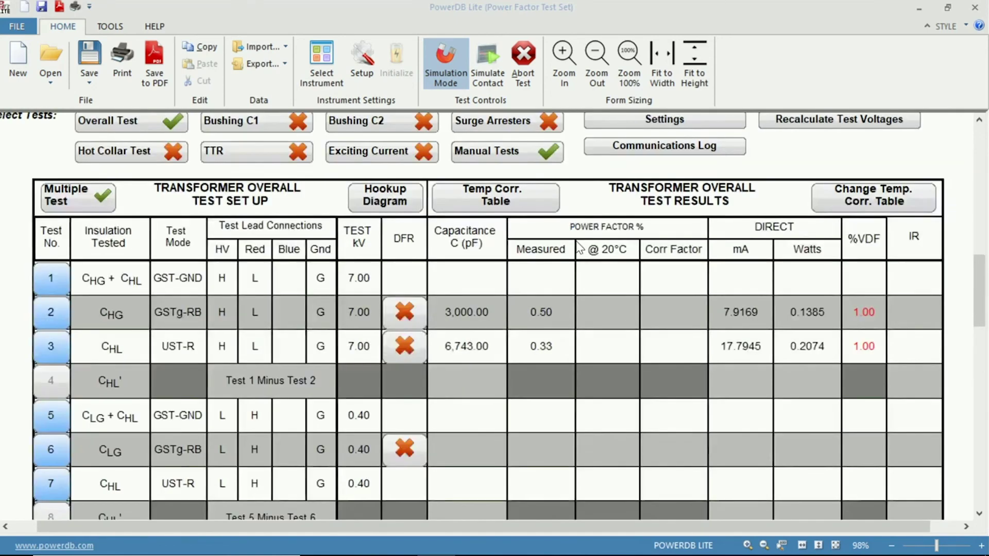
{"action": "scroll", "coordinate": [575, 239], "scroll_direction": "down", "scroll_amount": 3}
Open the DELTA 4000 Delta Control window from Multiple Quick Tests and choose Auto Tipup Test.
{"action": "scroll", "coordinate": [575, 239], "scroll_direction": "down", "scroll_amount": 5}
{"action": "scroll", "coordinate": [575, 239], "scroll_direction": "down", "scroll_amount": 4}
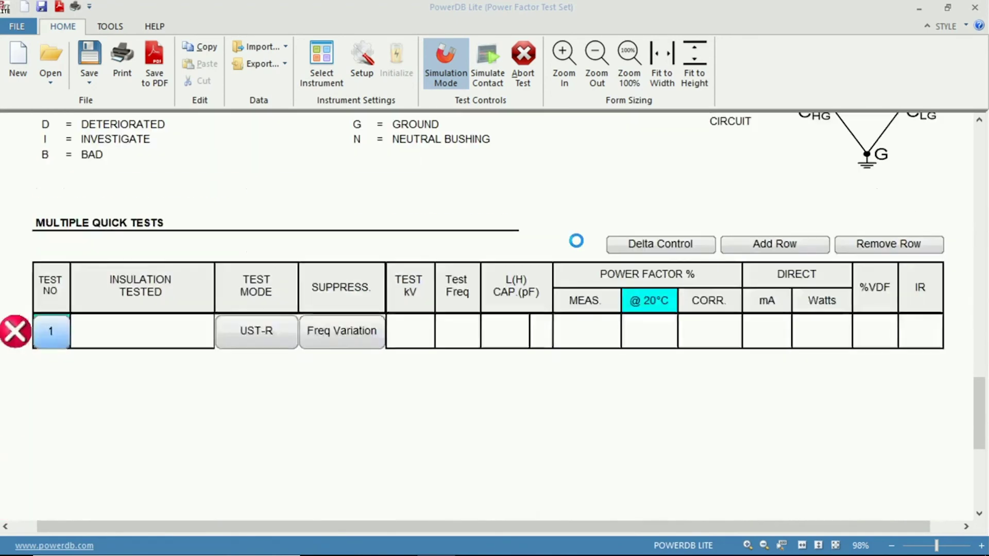
{"action": "left_click", "coordinate": [623, 240]}
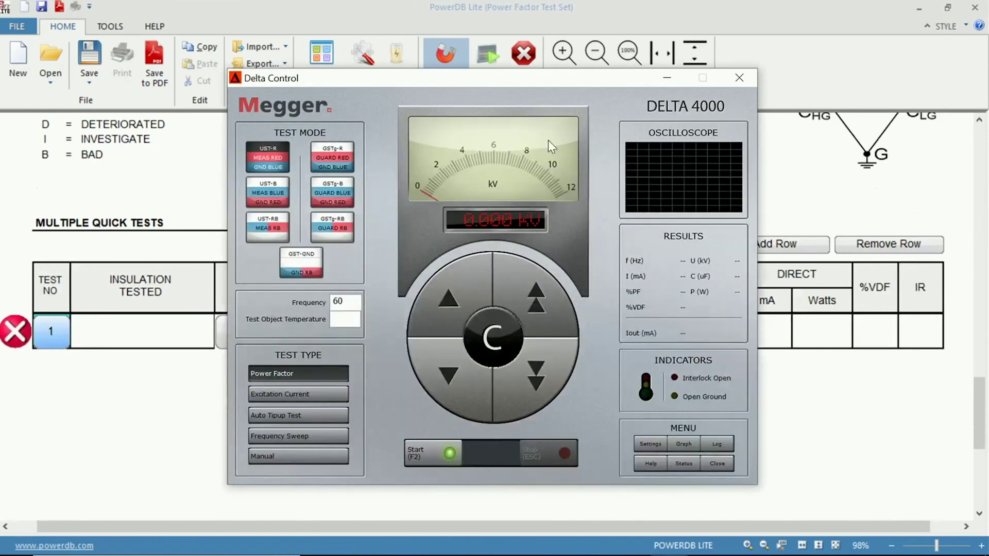
{"action": "left_click_drag", "start_coordinate": [525, 84], "coordinate": [515, 51]}
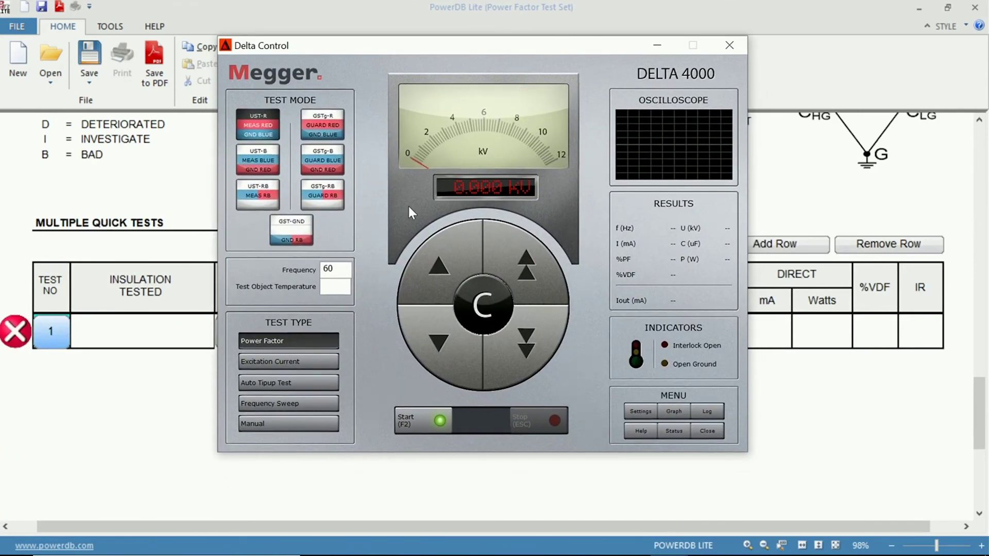
{"action": "left_click", "coordinate": [261, 384]}
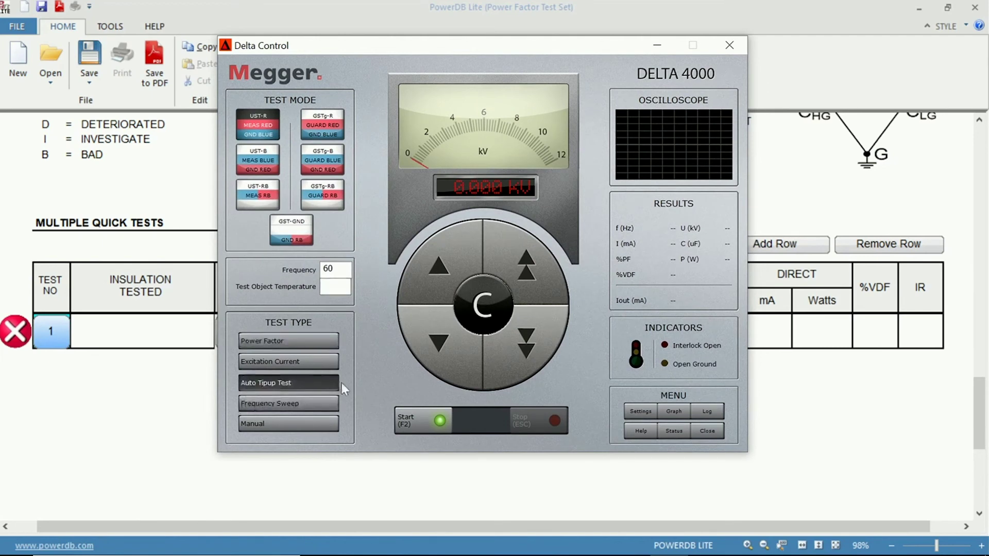